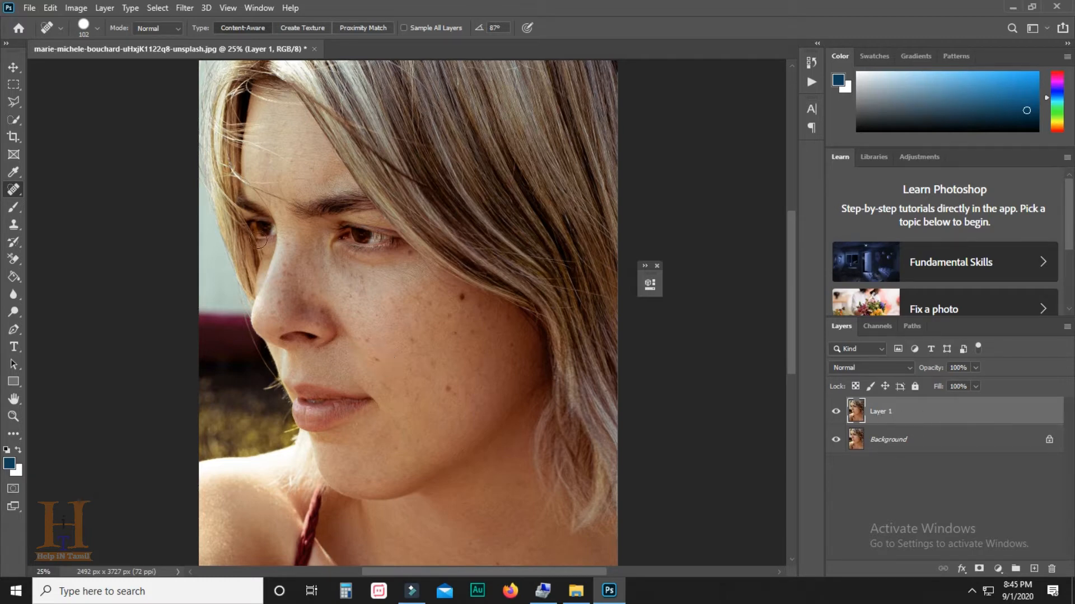
Step: Choose the Spot Healing Brush tool with the Content-Aware type for retouching Layer 1
right_click(14, 189)
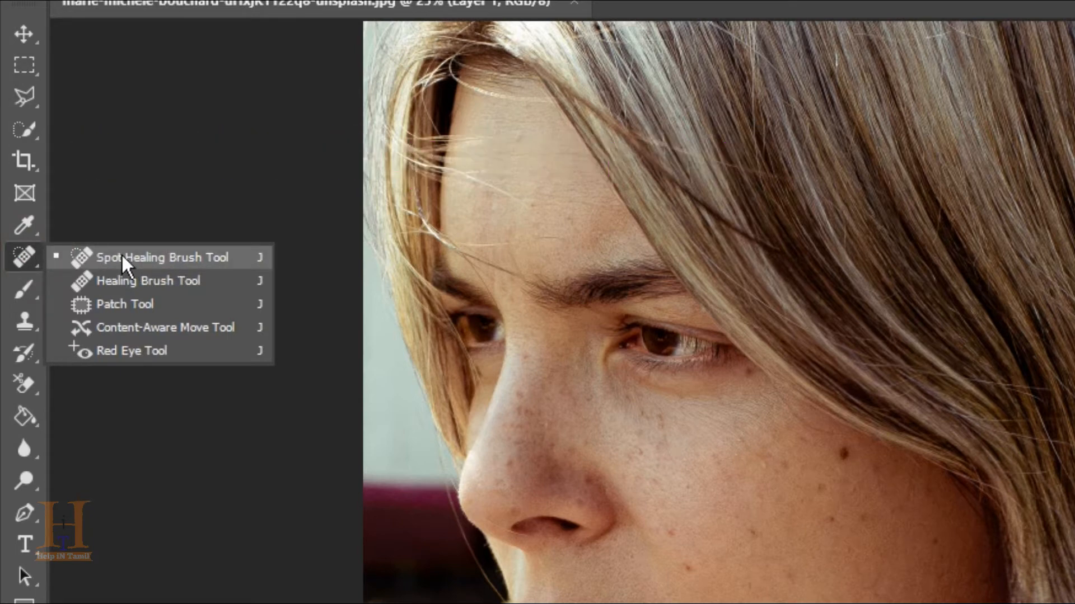
left_click(168, 259)
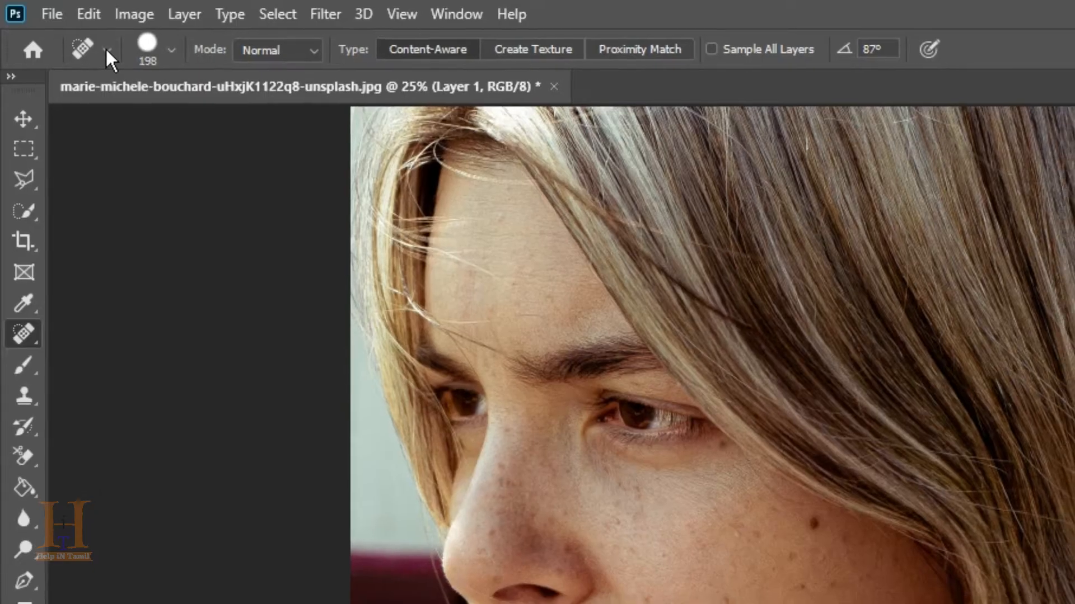
left_click(60, 28)
left_click(59, 27)
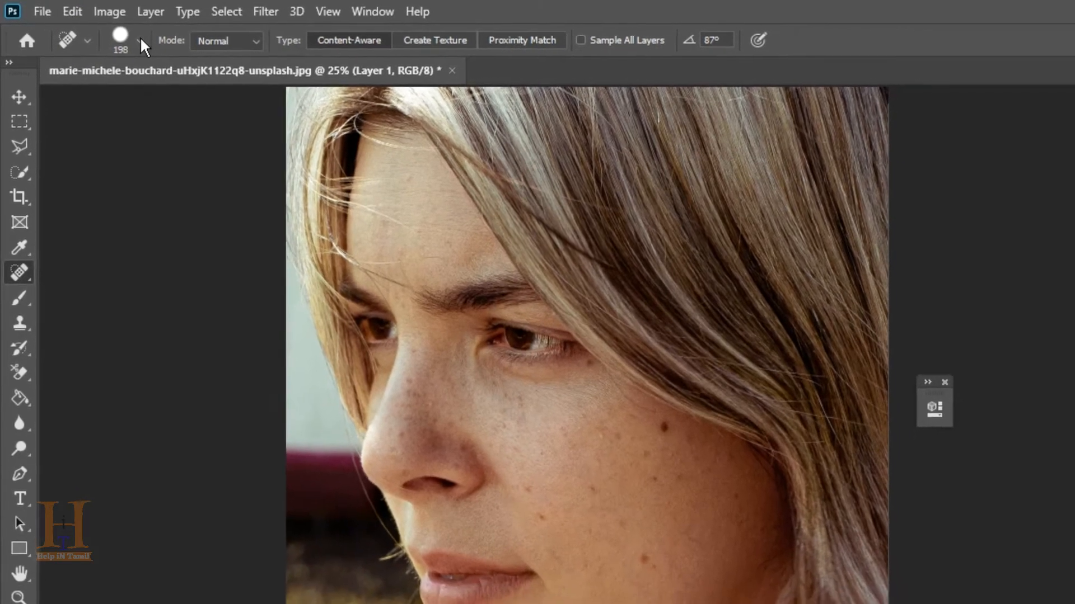
Step: Set the healing brush size to 91 px and slightly reduce its hardness
left_click(144, 42)
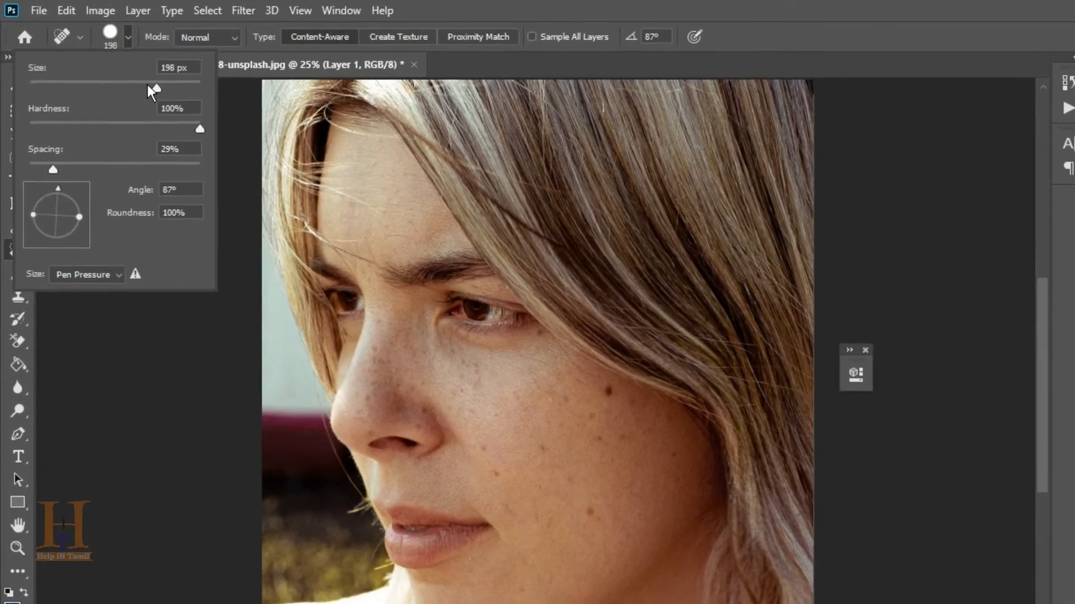
mouse_move(158, 89)
left_mouse_down()
mouse_move(63, 84)
mouse_move(96, 75)
left_mouse_up()
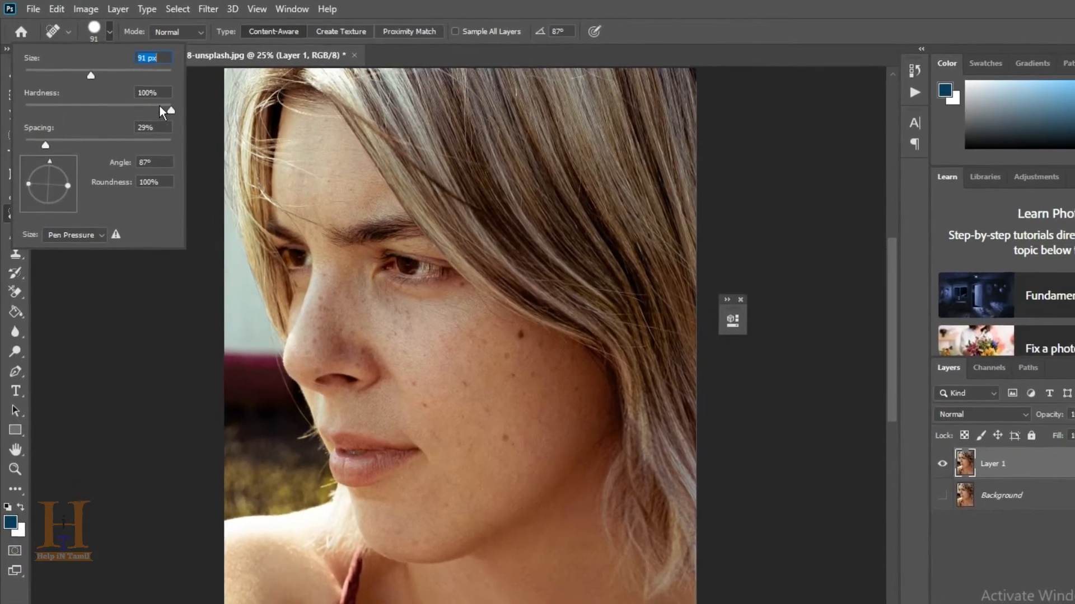
mouse_move(173, 112)
left_mouse_down()
mouse_move(98, 111)
mouse_move(160, 103)
left_mouse_up()
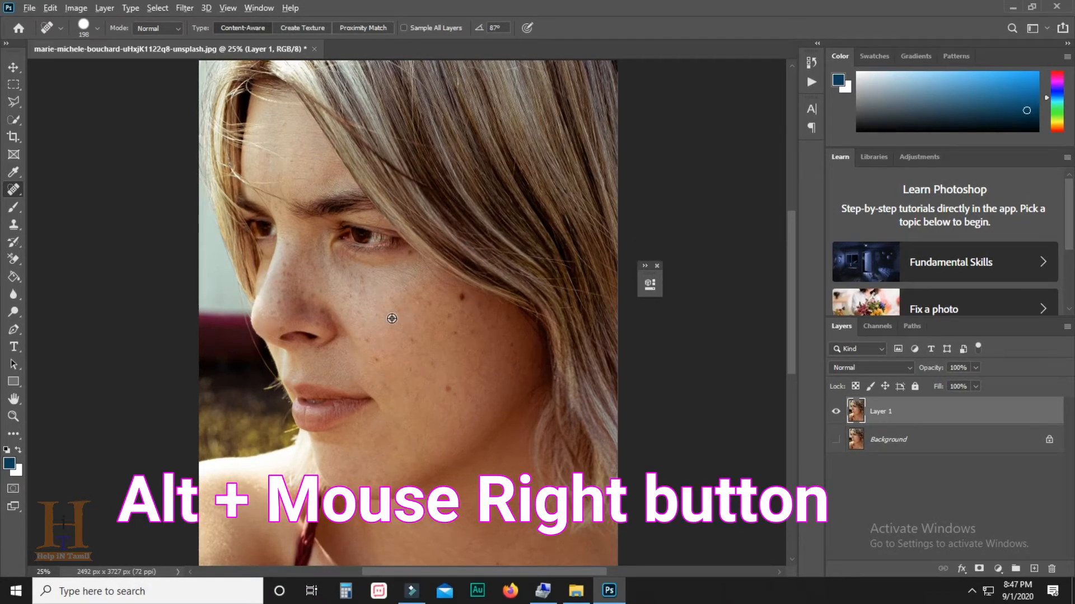
Step: Resize the healing brush to 102 px and remove the large dark moles on the cheek and the spot near the mouth corner
mouse_move(392, 319)
left_mouse_down()
mouse_move(439, 331)
mouse_move(385, 337)
mouse_move(434, 342)
mouse_move(381, 344)
left_mouse_up()
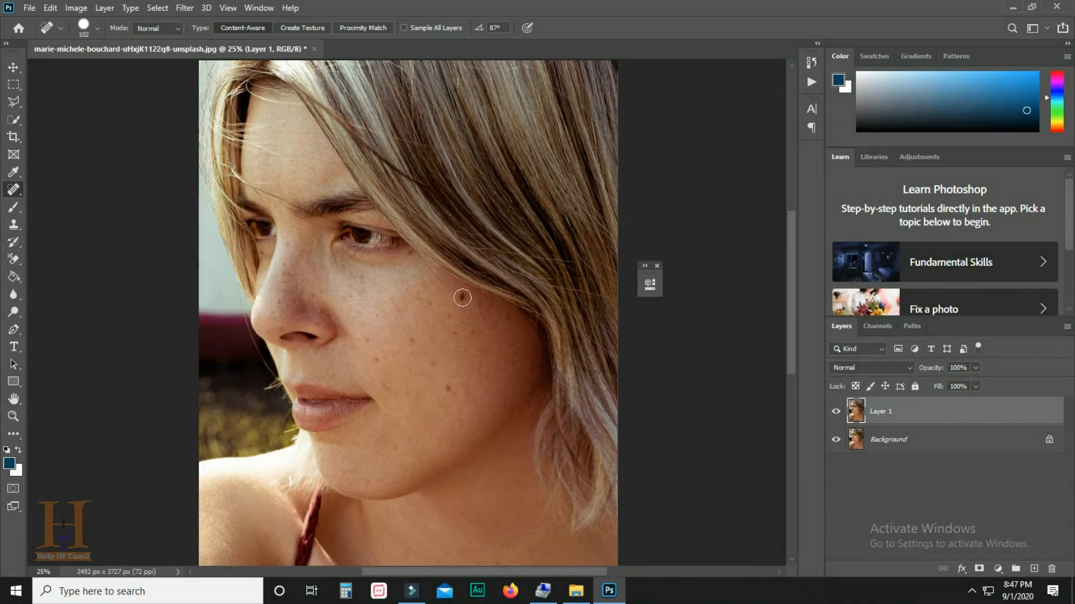
left_click(461, 302)
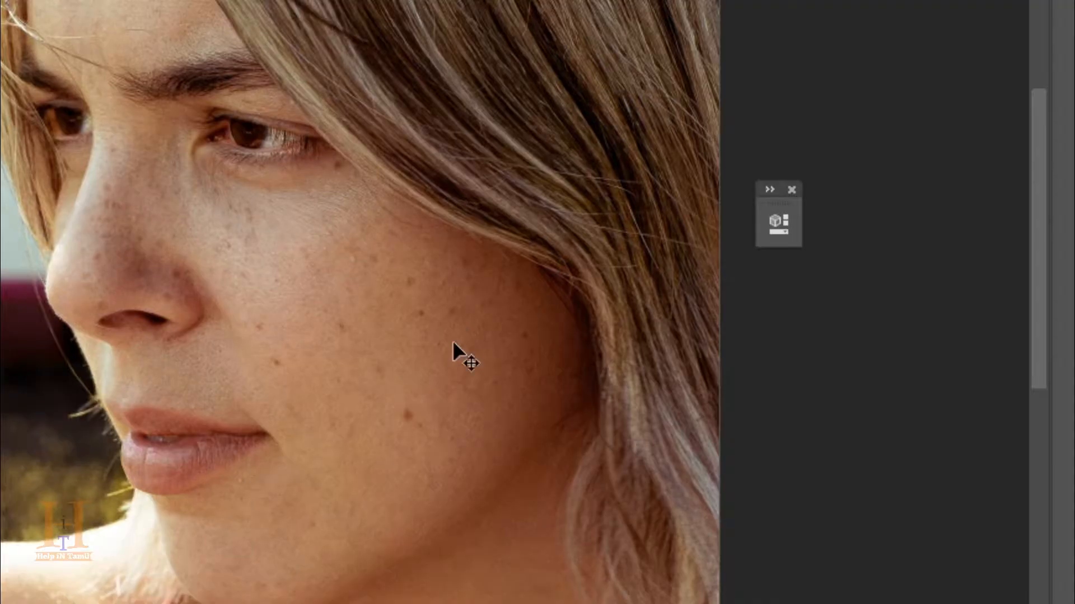
key("ctrl+z")
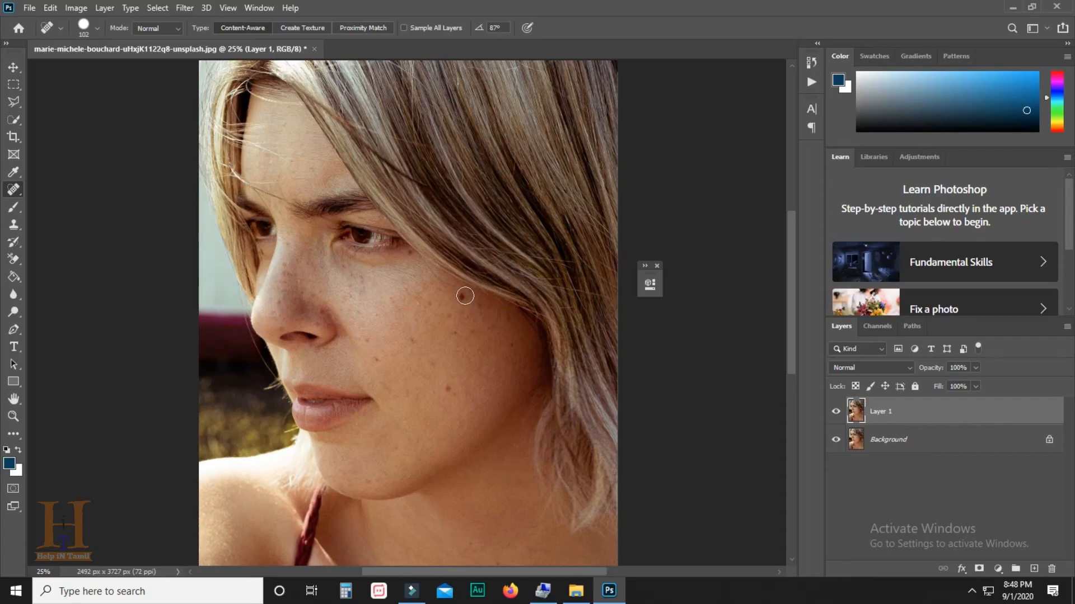
left_click(461, 298)
left_click(447, 388)
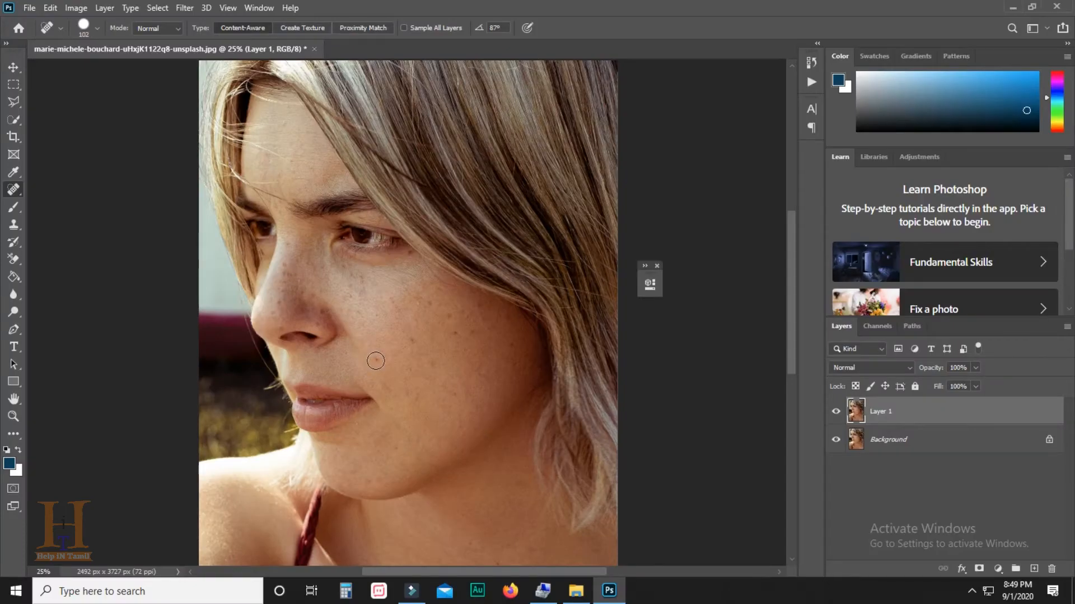
left_click(375, 361)
Step: Reduce the healing brush to 62 px and remove the smaller spots on the cheek, below the eye and beside the nostril
right_click(411, 341, "alt")
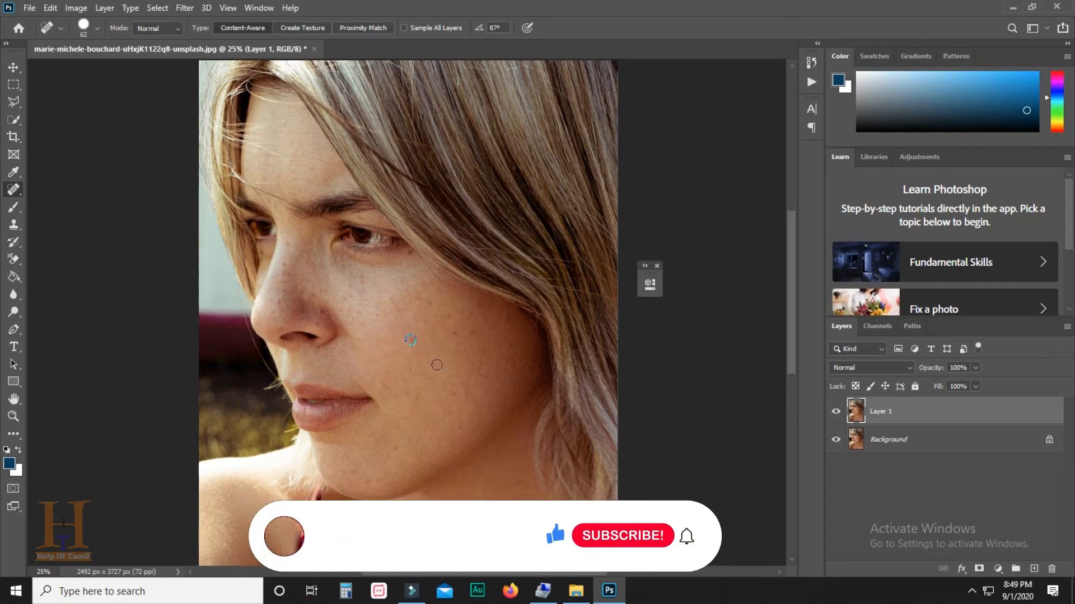
left_click(412, 341)
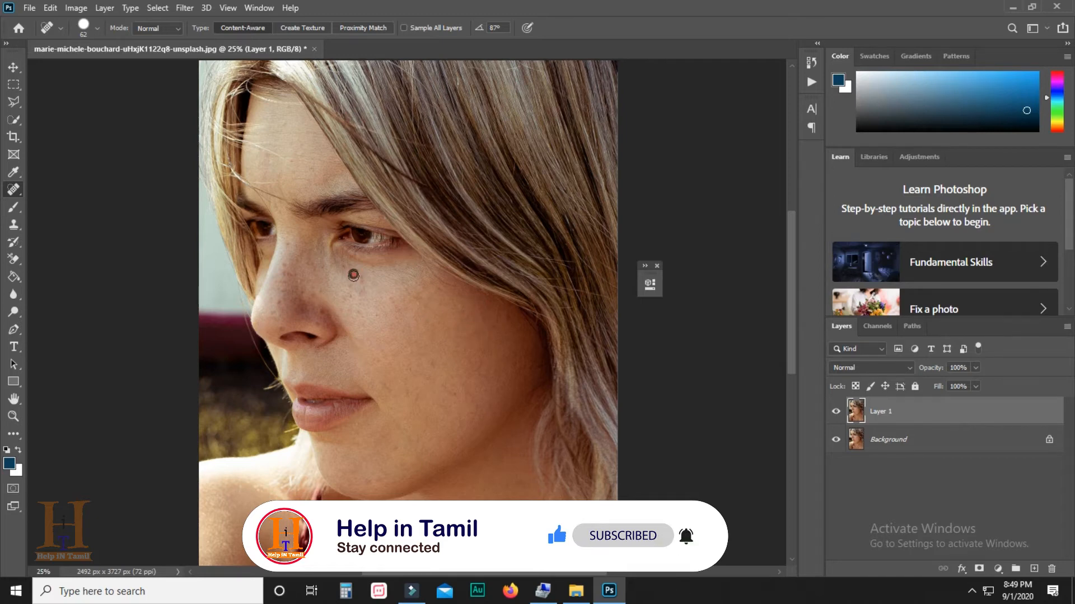
left_click(348, 294)
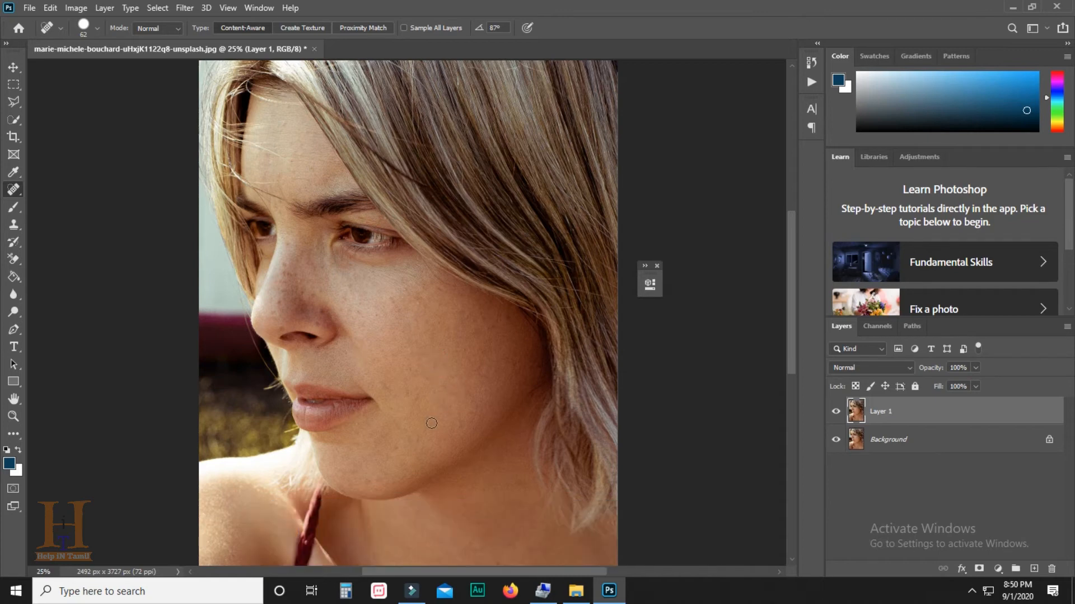
left_click(318, 312)
left_click(313, 297)
Step: Heal the freckles on the tip, side and bridge of the nose with the 62 px Spot Healing Brush
key("z")
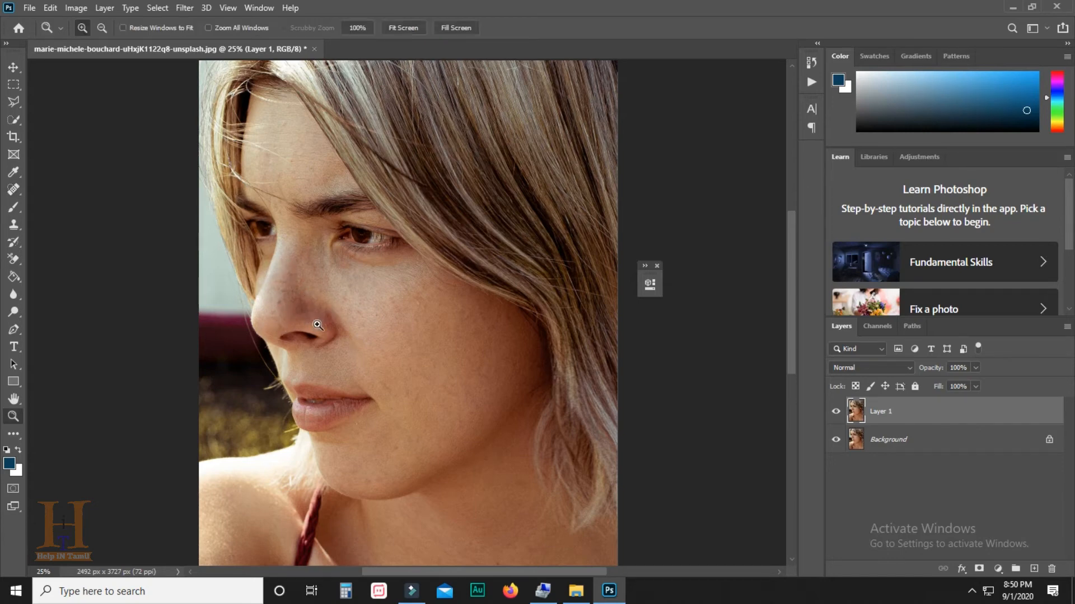
left_click(275, 303)
left_click(284, 307)
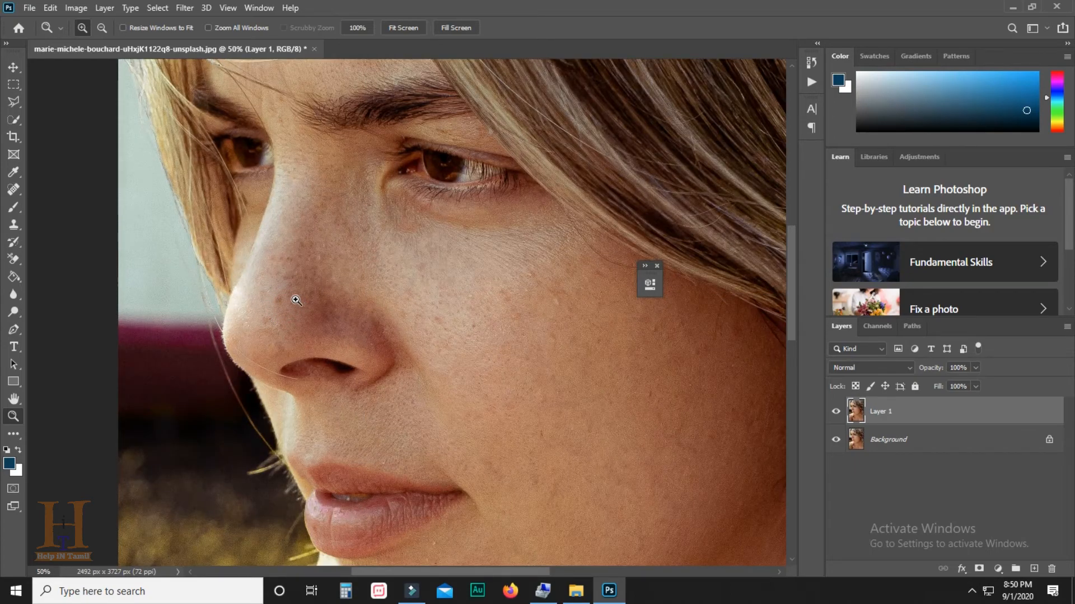
left_click(13, 189)
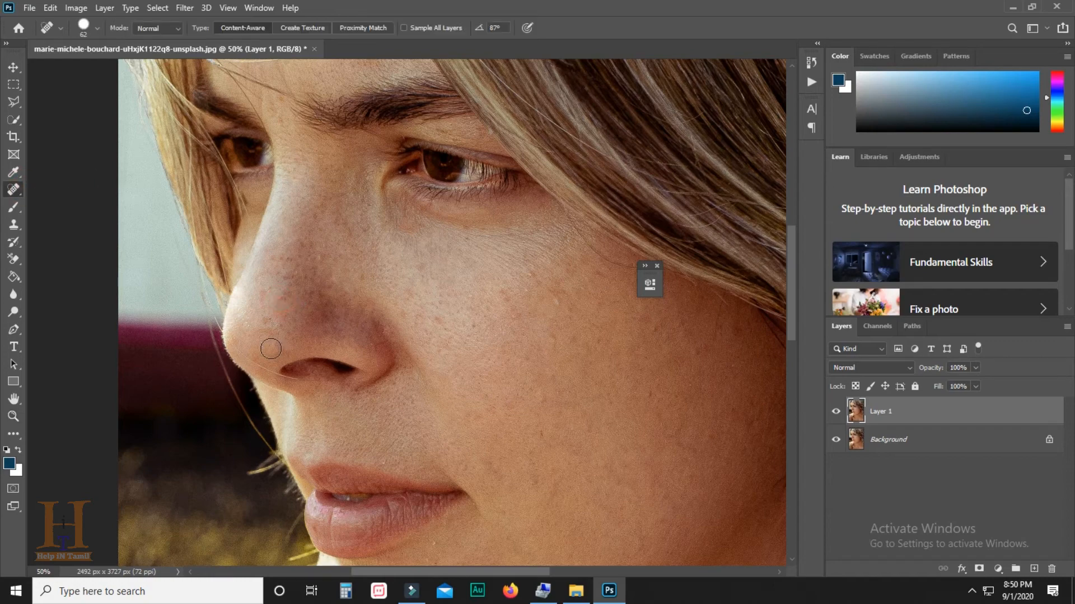
left_click(311, 331)
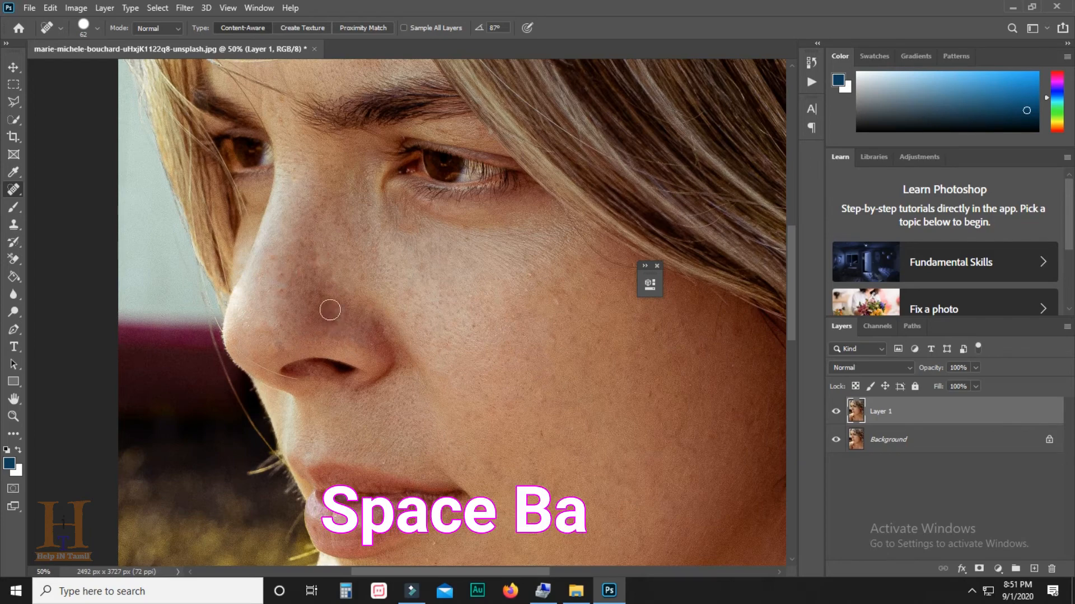
left_click(337, 220)
key("space")
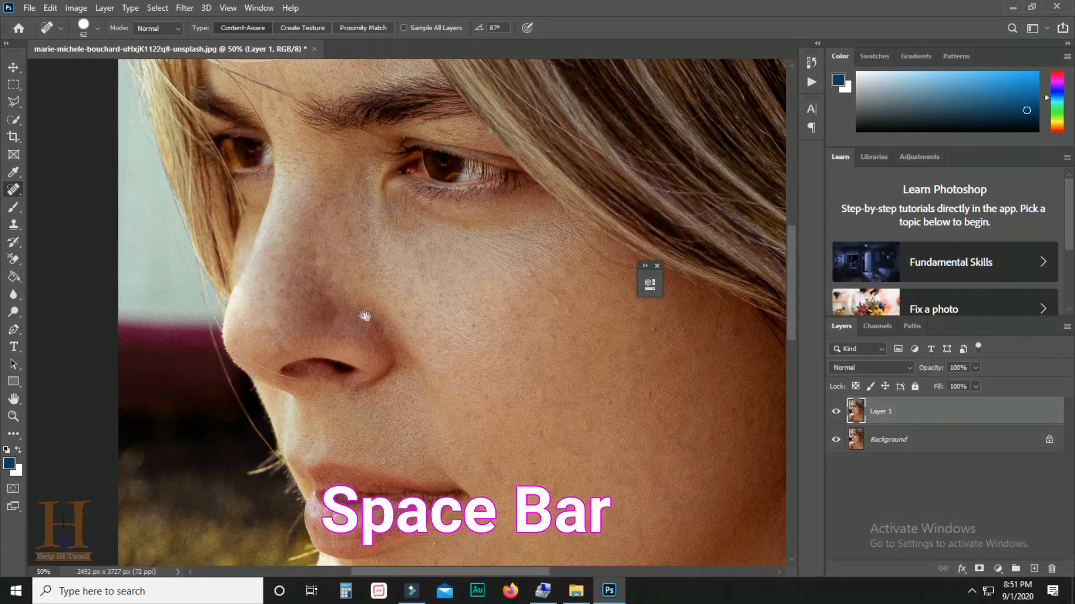
left_click_drag(363, 315, 300, 259)
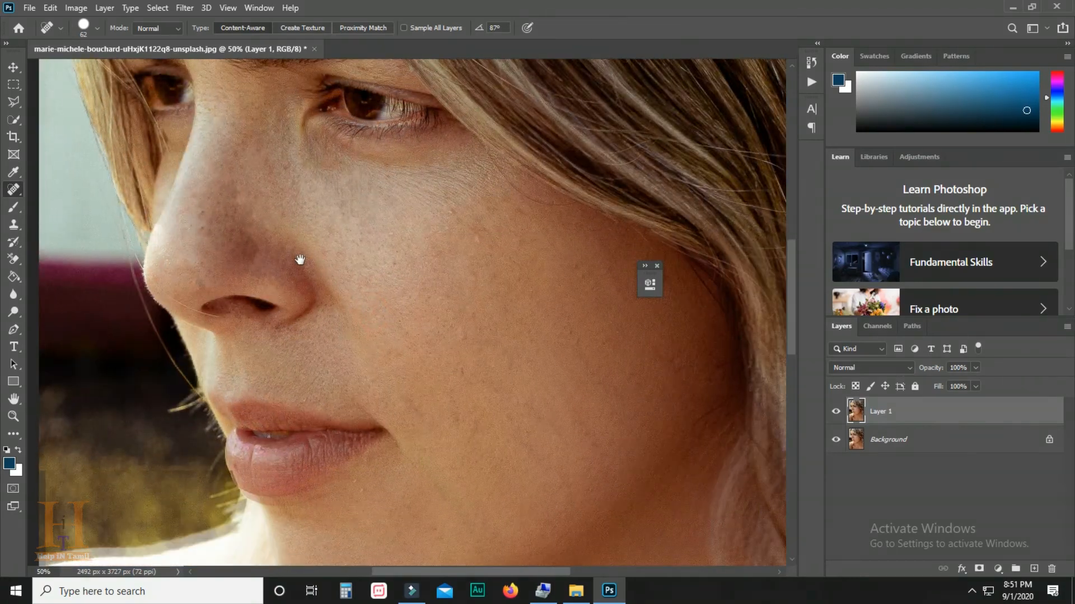
left_click(234, 192)
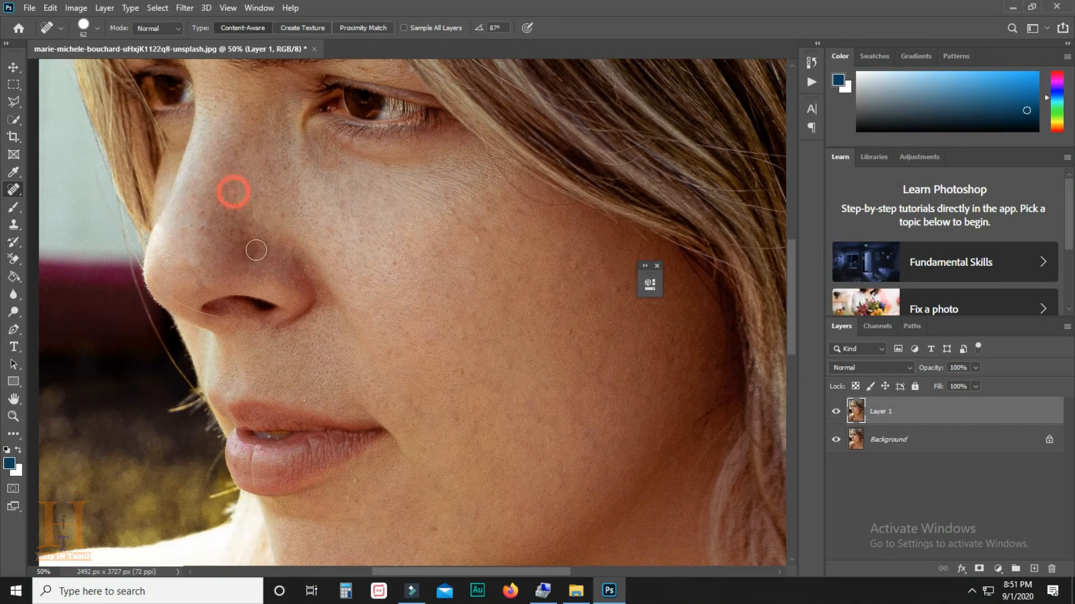
left_click(228, 210)
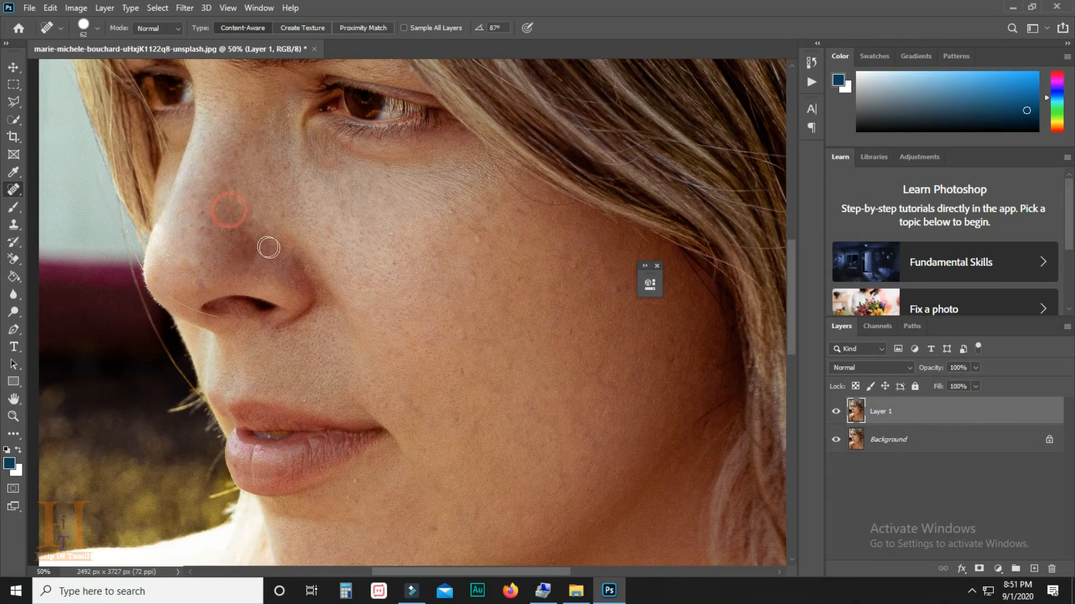
left_click_drag(565, 373, 485, 337)
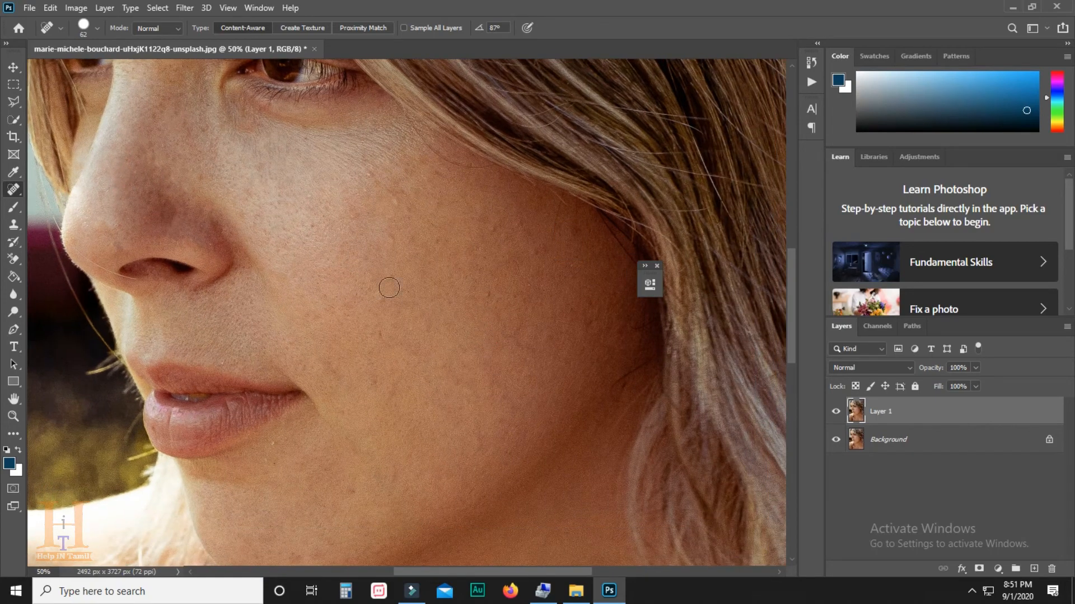
mouse_move(381, 235)
left_mouse_down()
mouse_move(424, 340)
mouse_move(345, 338)
mouse_move(206, 287)
left_mouse_up()
left_click_drag(327, 415, 463, 331)
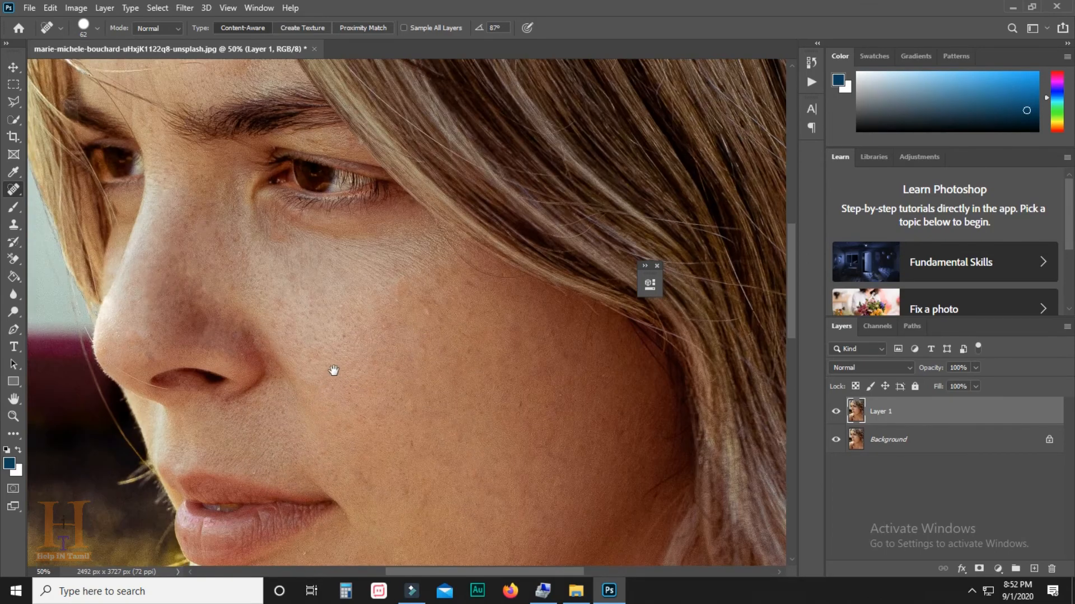
Step: Compare the retouched face with the original by hiding and showing Layer 1 twice, leaving the layer visible
key("z")
left_click(448, 354, "alt")
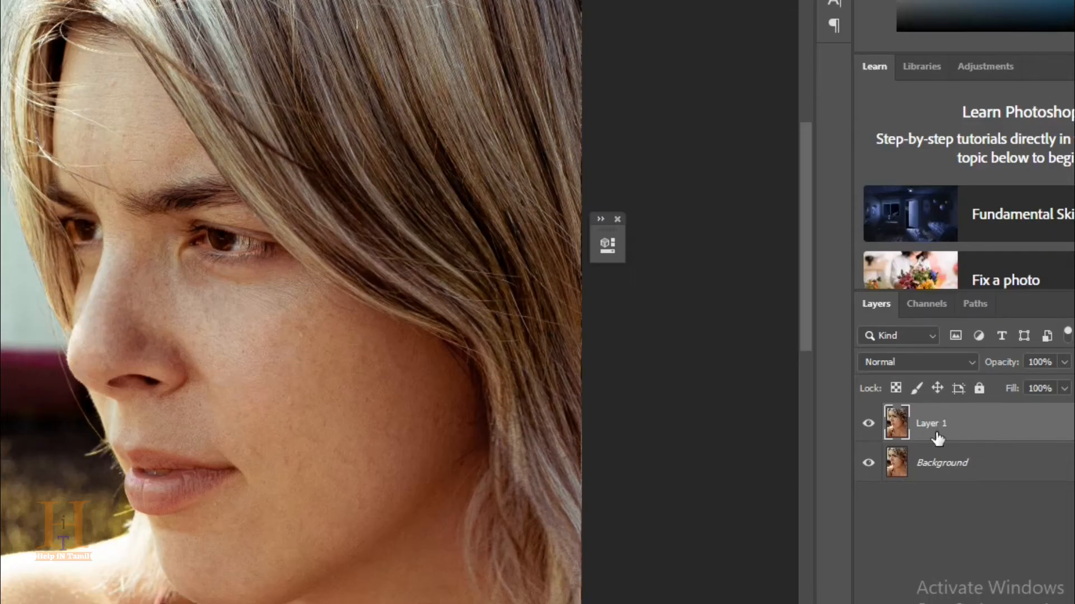
left_click(868, 424)
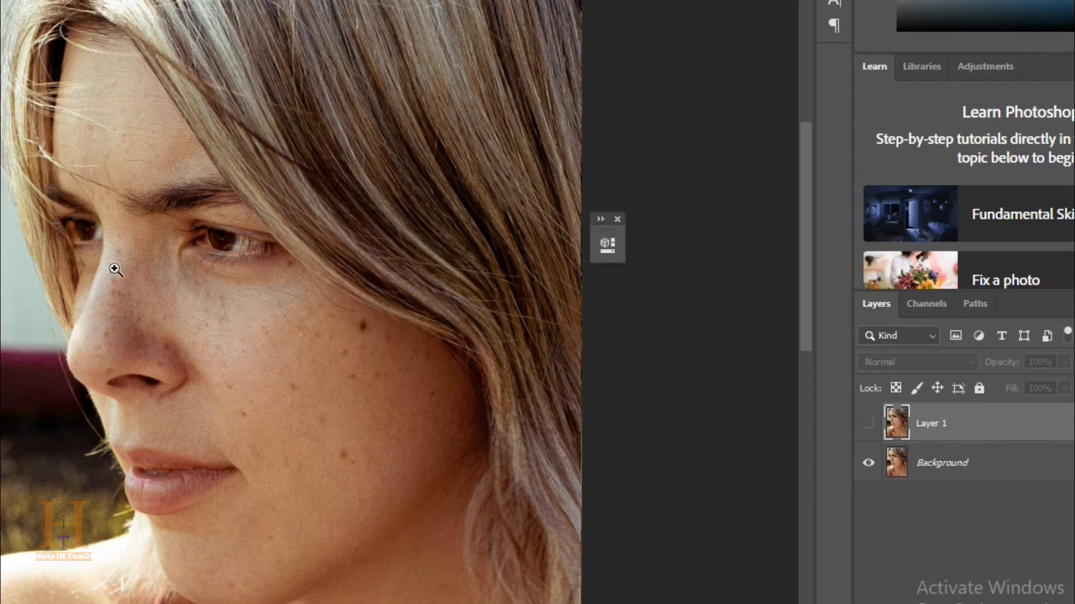
left_click(869, 424)
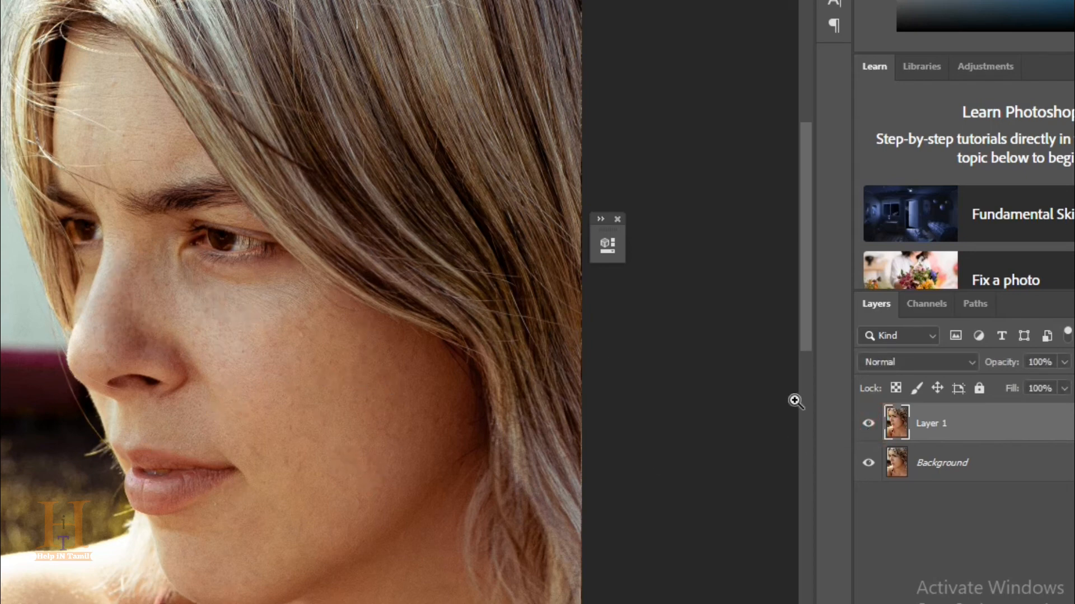
left_click(869, 424)
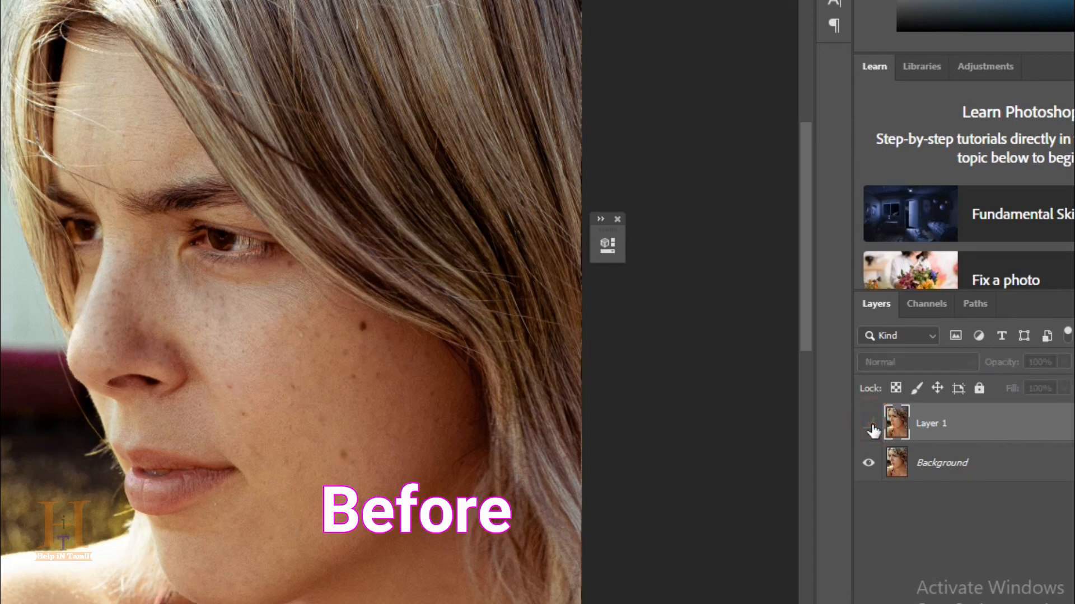
left_click(870, 424)
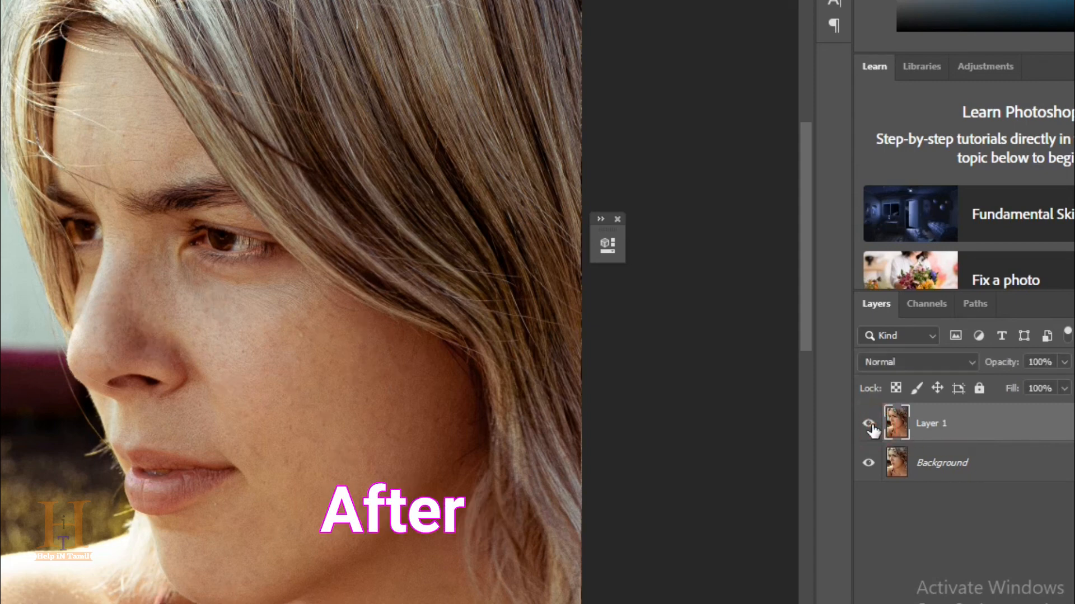